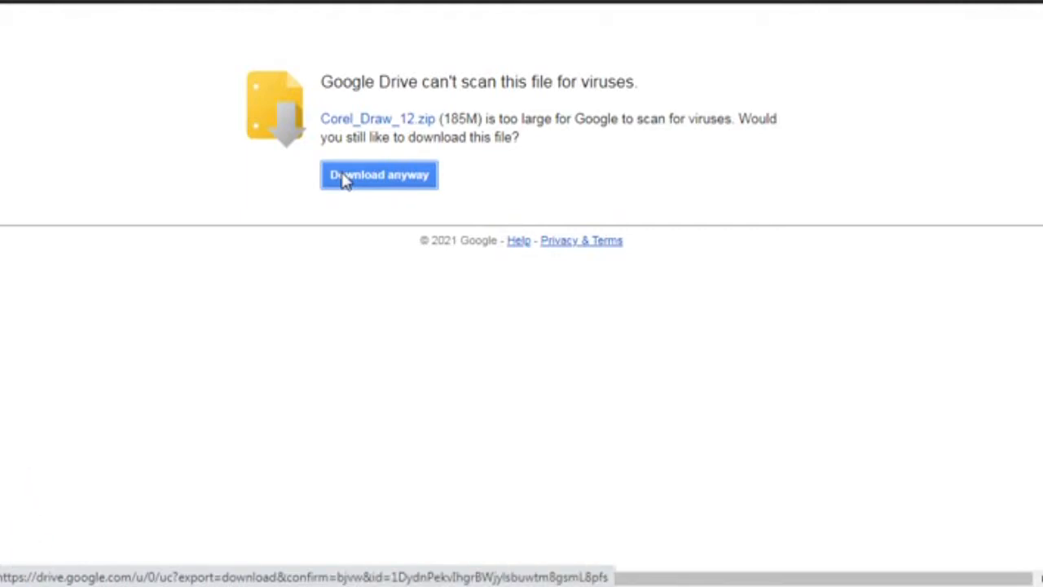
- Open the extracted Corel_Draw_12 folder and run its setup application
{"action": "right_click", "coordinate": [85, 579]}
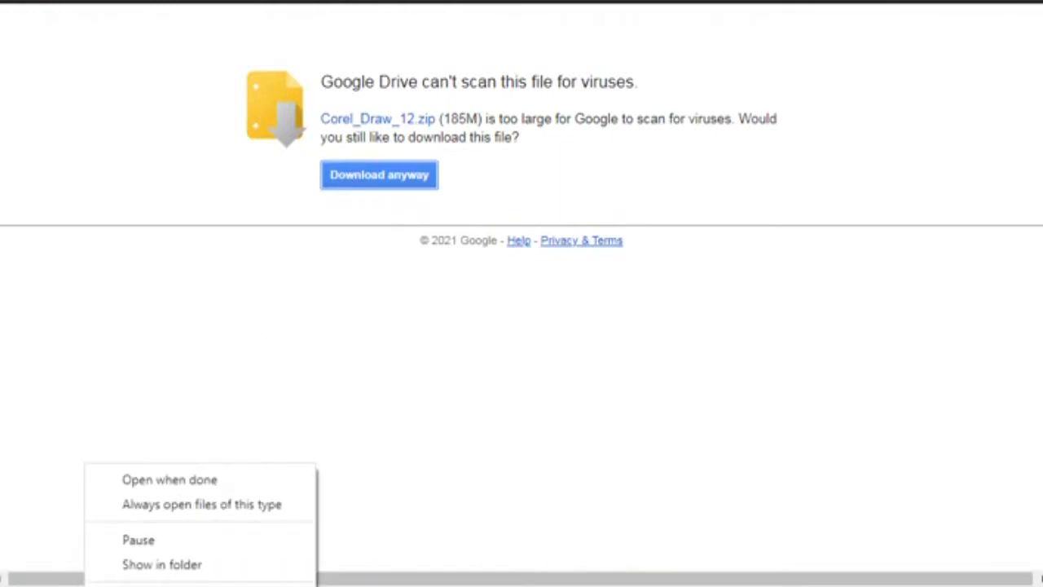
{"action": "key", "text": "Escape"}
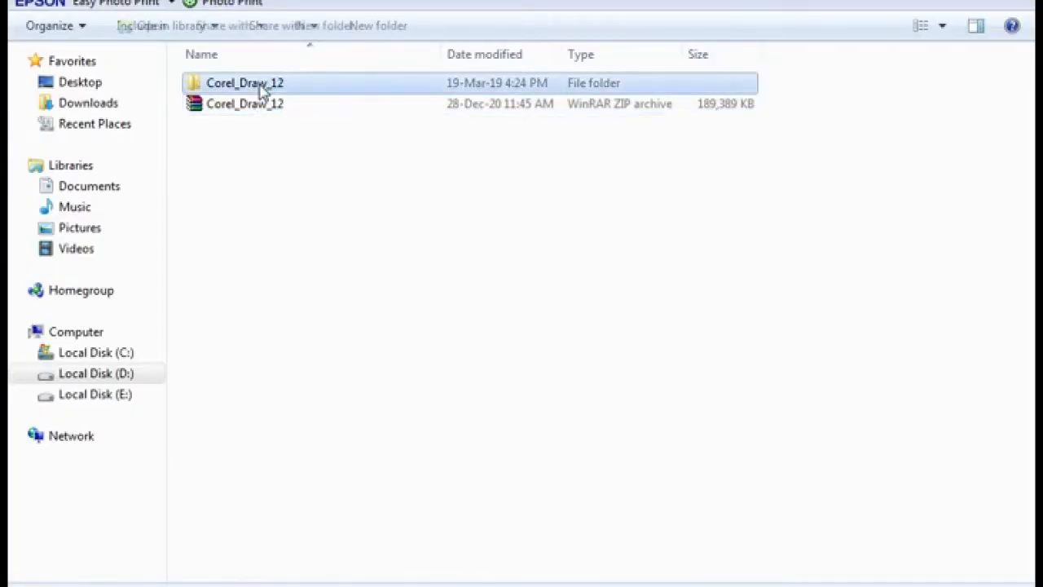
{"action": "double_click", "coordinate": [259, 83]}
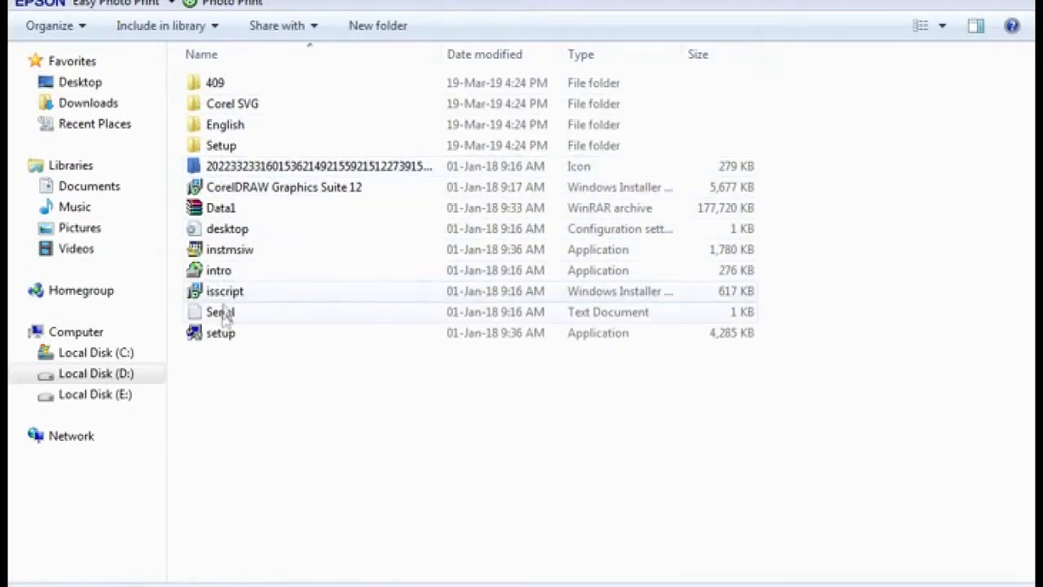
{"action": "left_click", "coordinate": [223, 341]}
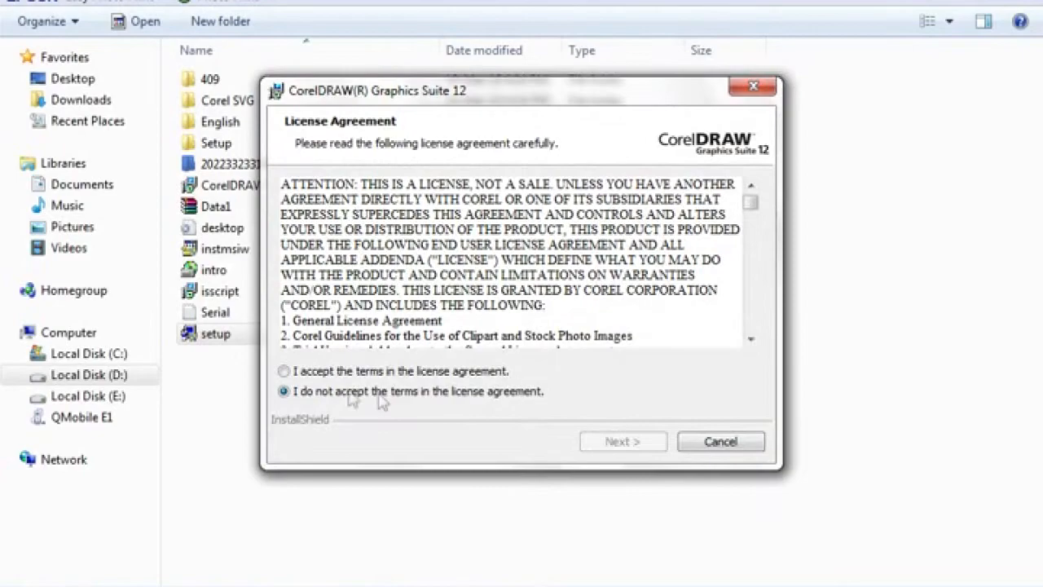
- Accept the terms in the license agreement and proceed to the customer information page
{"action": "left_click", "coordinate": [284, 371]}
{"action": "left_click", "coordinate": [610, 441]}
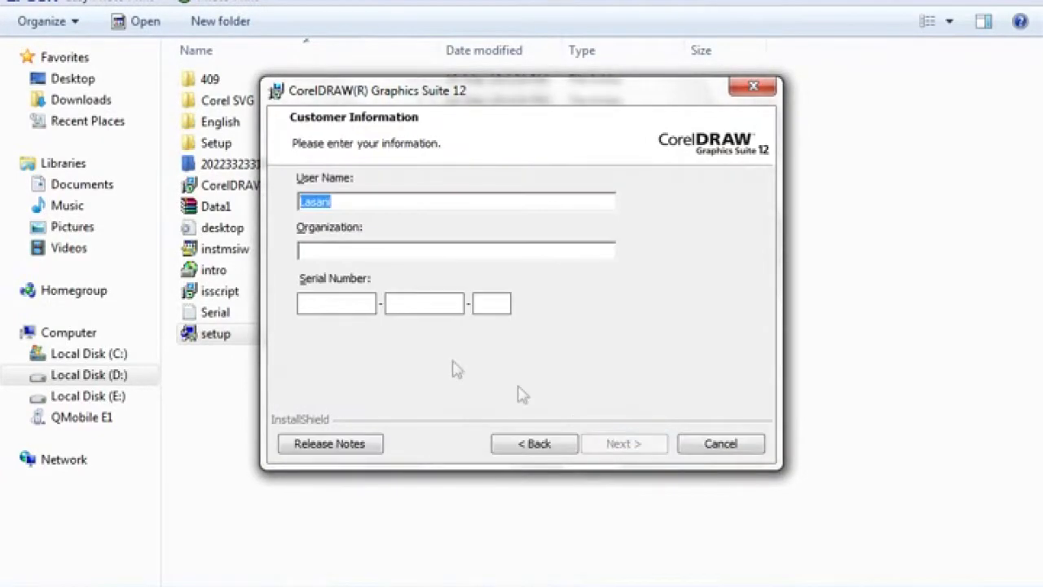
{"action": "left_click", "coordinate": [361, 251]}
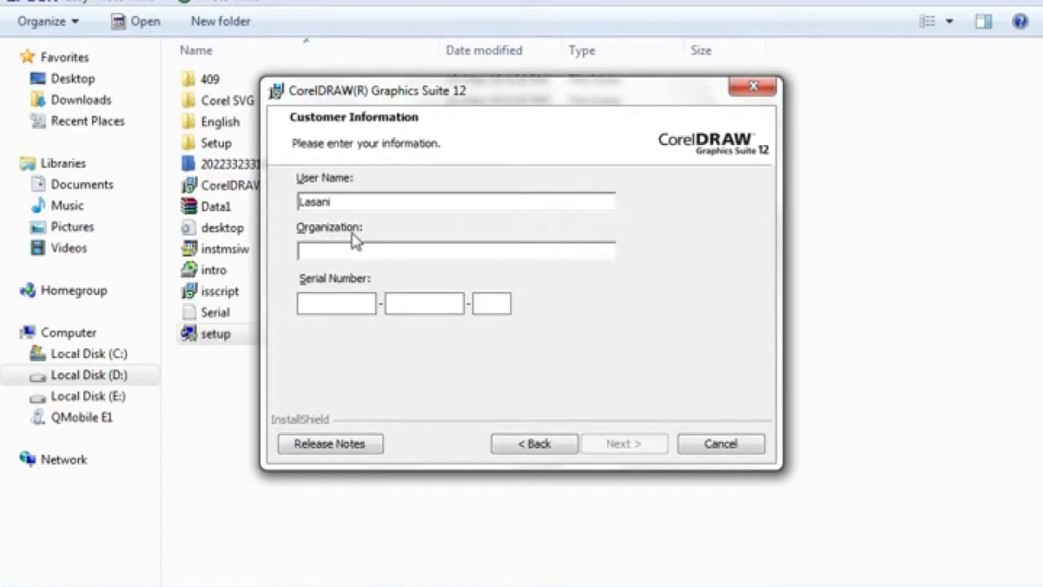
- Open the Serial text file, copy the whole serial number, and minimize the file's window
{"action": "double_click", "coordinate": [217, 314]}
{"action": "double_click", "coordinate": [205, 369]}
{"action": "left_click", "coordinate": [206, 371]}
{"action": "left_click_drag", "start_coordinate": [252, 369], "coordinate": [97, 368]}
{"action": "right_click", "coordinate": [111, 367]}
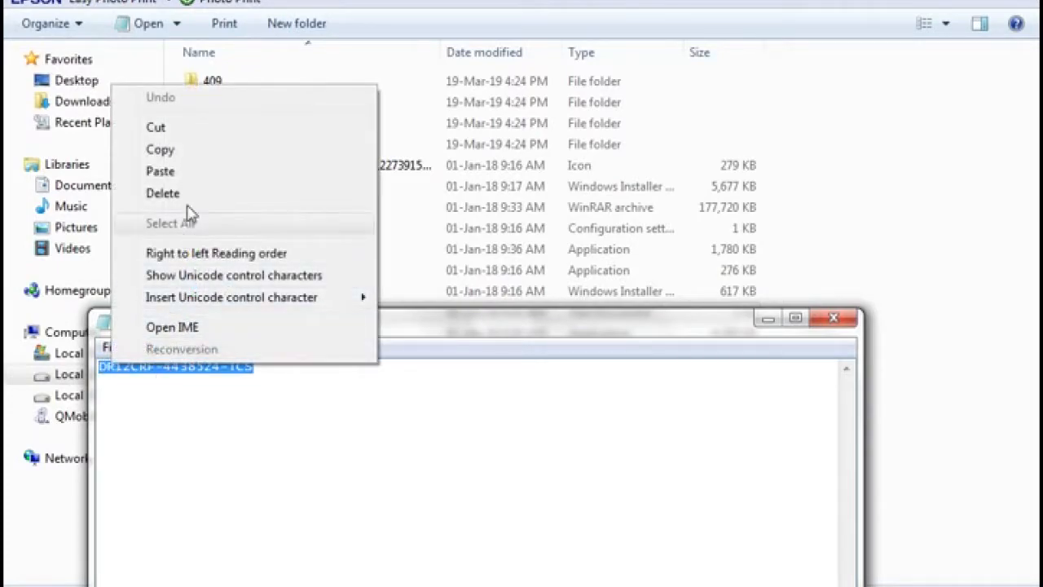
{"action": "left_click", "coordinate": [181, 151]}
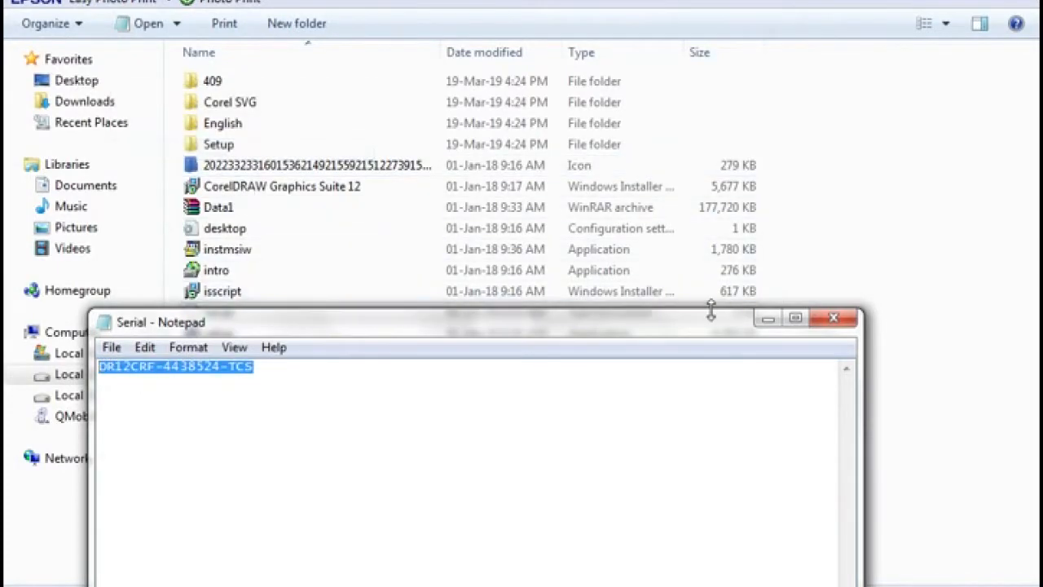
{"action": "left_click", "coordinate": [771, 320]}
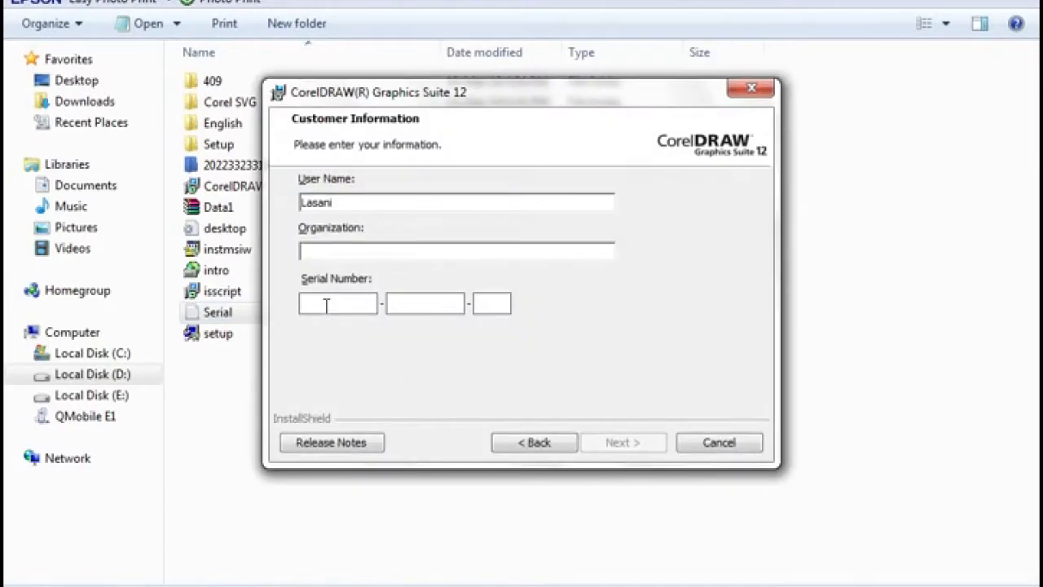
- Try pasting the whole serial number into the first Serial Number field, and clear that field again
{"action": "right_click", "coordinate": [328, 308]}
{"action": "left_click", "coordinate": [375, 388]}
{"action": "left_click", "coordinate": [405, 308]}
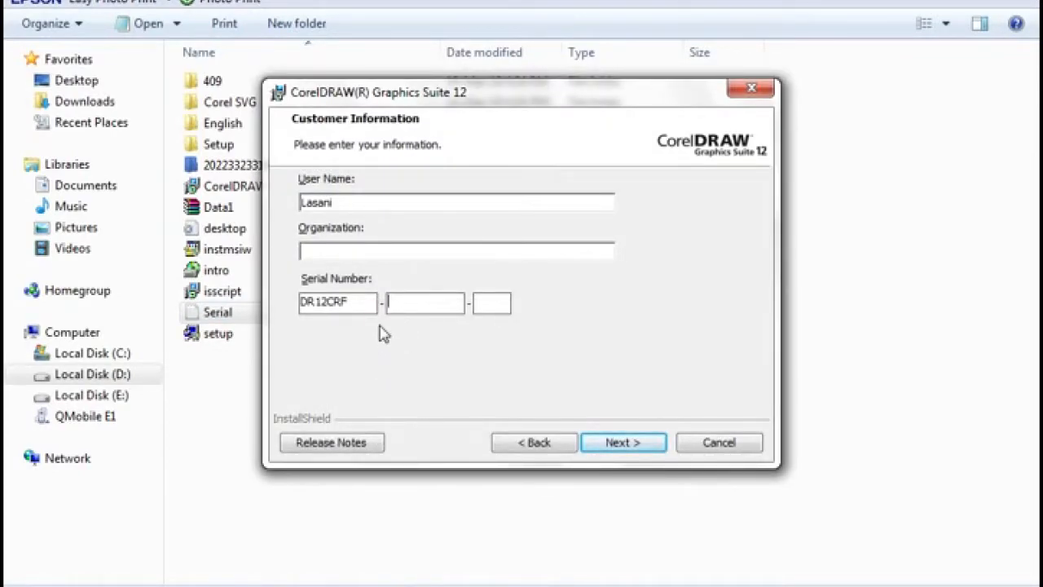
{"action": "left_click", "coordinate": [364, 307]}
{"action": "double_click", "coordinate": [365, 308]}
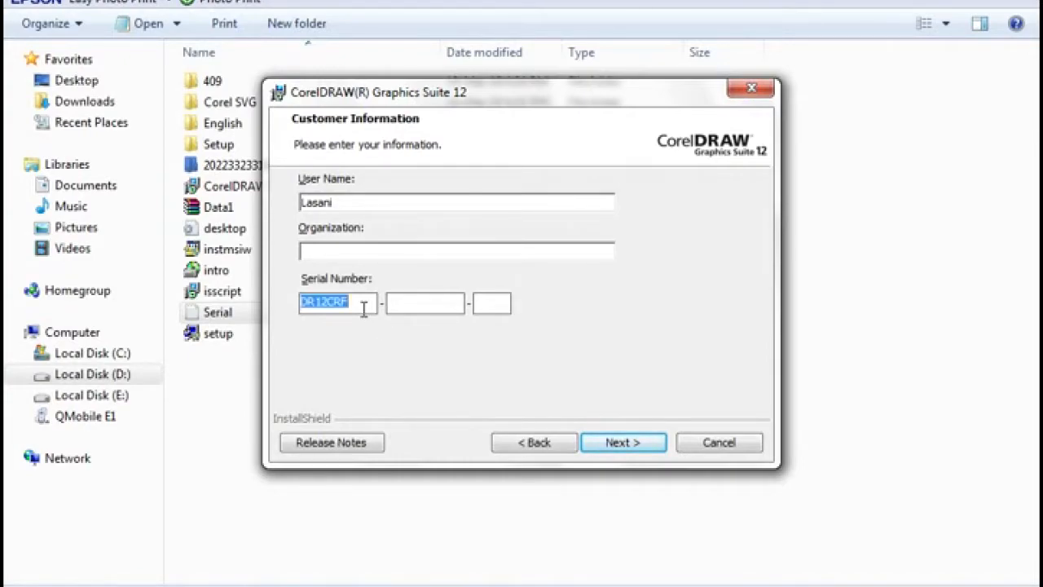
{"action": "key", "text": "BackSpace"}
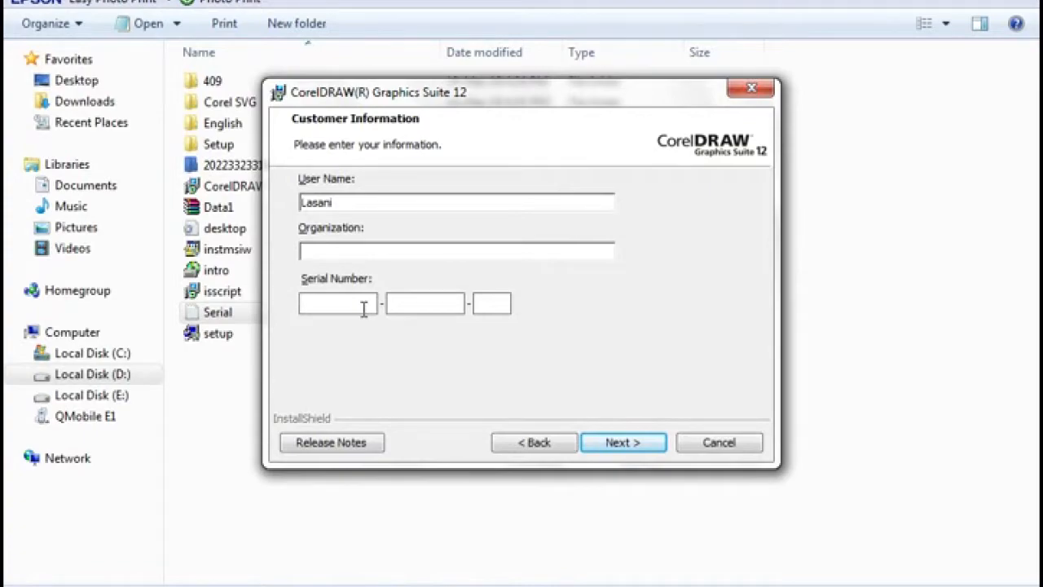
- Reopen the Serial text file and copy the first block of the serial number into the first Serial Number field
{"action": "double_click", "coordinate": [232, 311]}
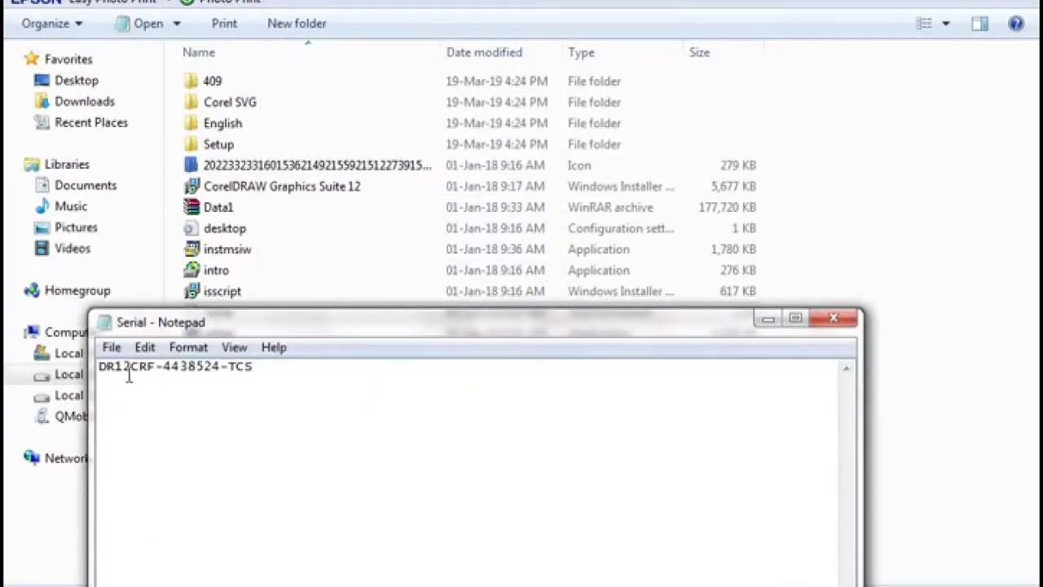
{"action": "double_click", "coordinate": [129, 368]}
{"action": "left_click_drag", "start_coordinate": [155, 369], "coordinate": [89, 372]}
{"action": "key", "text": "alt+Tab"}
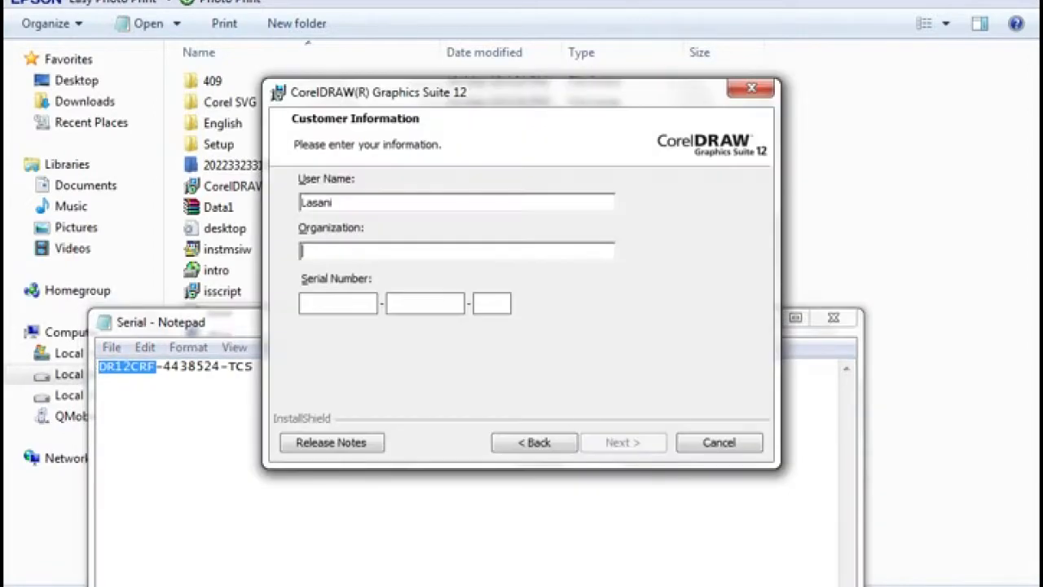
{"action": "left_click", "coordinate": [354, 302]}
{"action": "key", "text": "ctrl+v"}
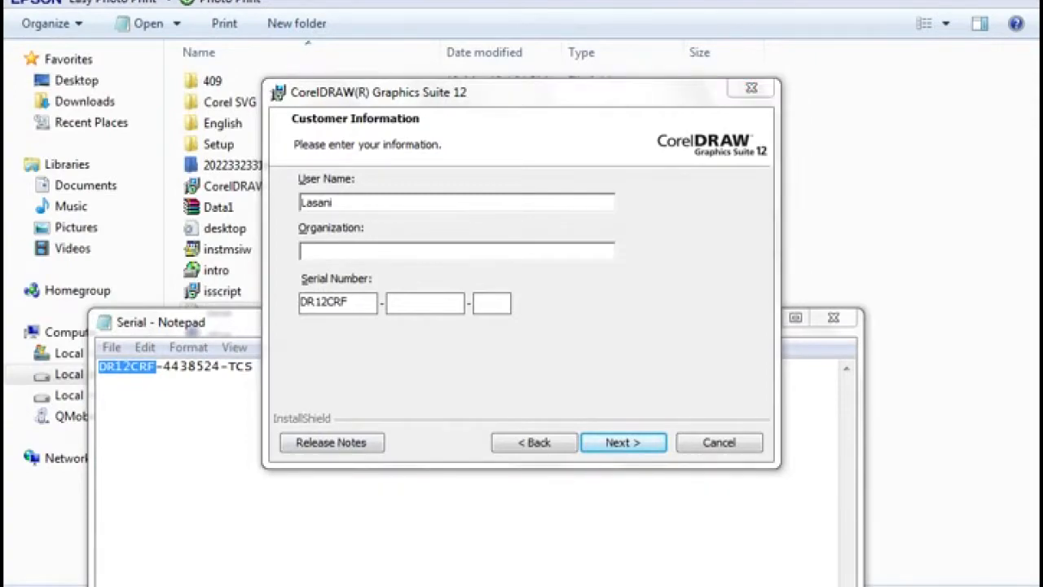
- Copy the middle block of the serial number from the text file into the second Serial Number field
{"action": "left_click", "coordinate": [212, 381]}
{"action": "left_click_drag", "start_coordinate": [161, 375], "coordinate": [217, 371]}
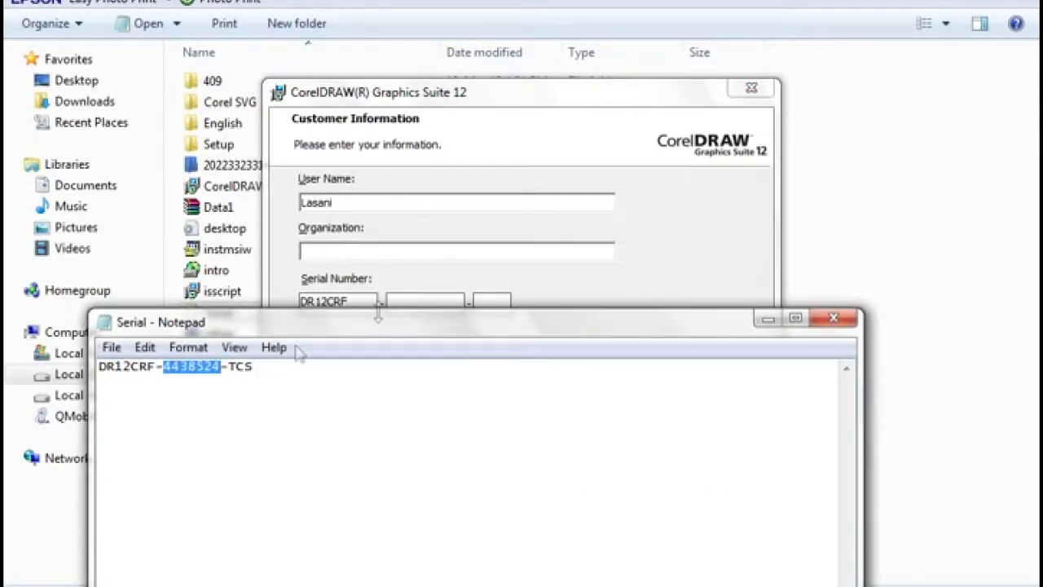
{"action": "left_click", "coordinate": [434, 300]}
{"action": "key", "text": "ctrl+v"}
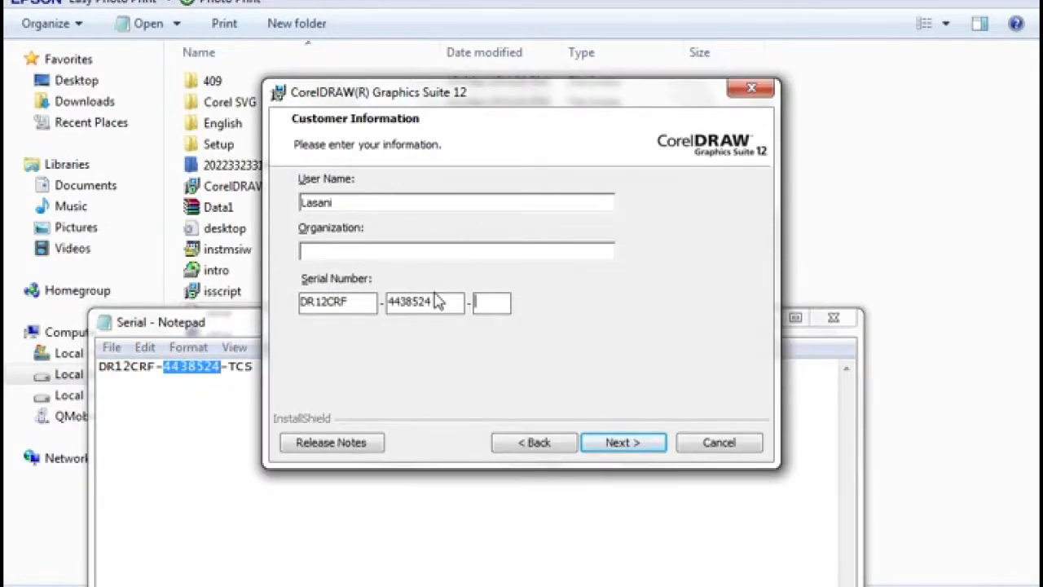
- Copy the last block of the serial number from the text file into the third Serial Number field
{"action": "left_click", "coordinate": [232, 368]}
{"action": "left_click_drag", "start_coordinate": [228, 368], "coordinate": [261, 370]}
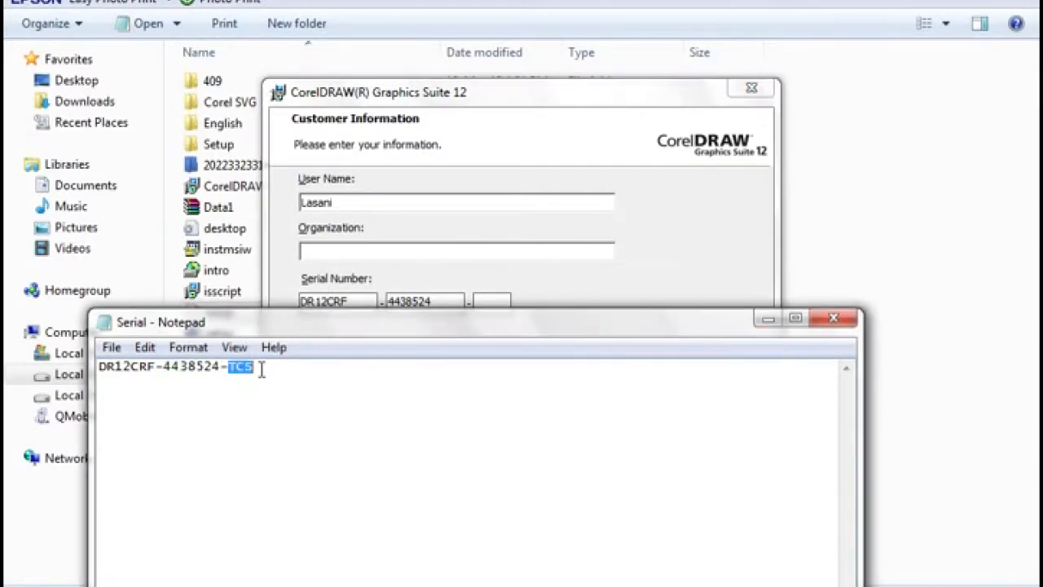
{"action": "key", "text": "ctrl+c"}
{"action": "left_click", "coordinate": [482, 301]}
{"action": "key", "text": "ctrl+v"}
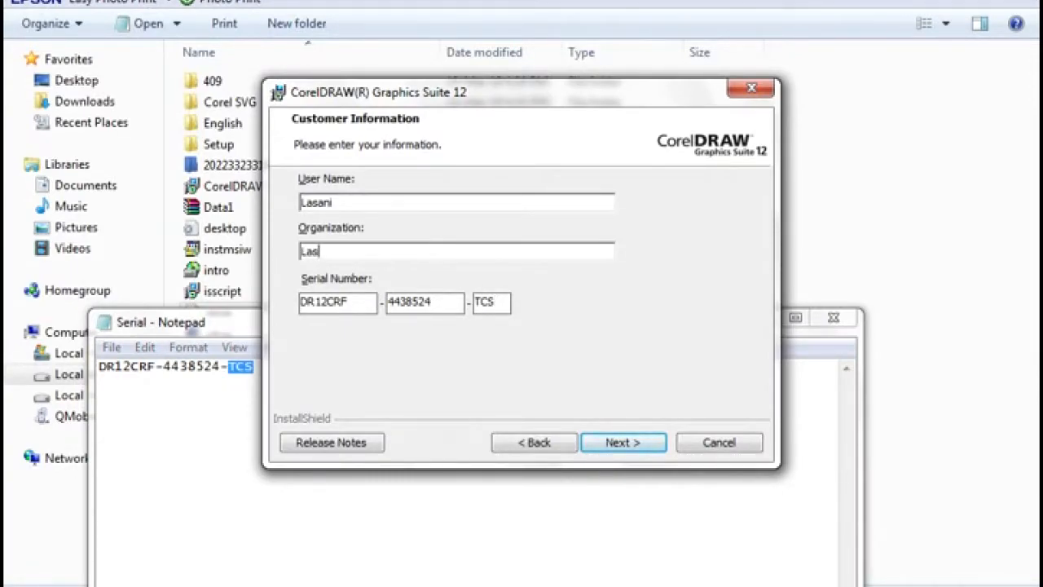
- Submit the customer information and start the installation with the default program features and destination folder
{"action": "left_click", "coordinate": [629, 446]}
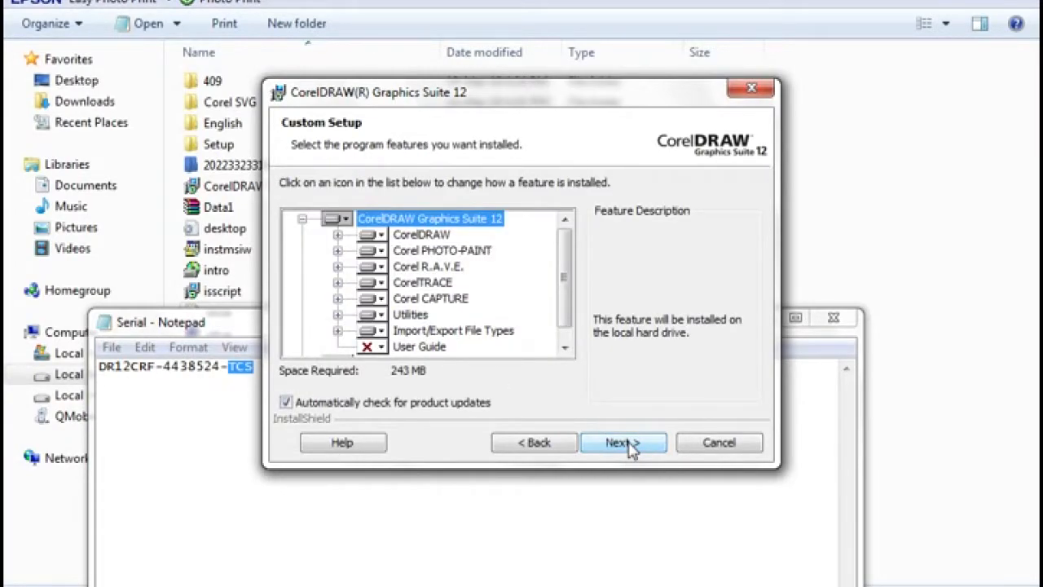
{"action": "left_click", "coordinate": [632, 446]}
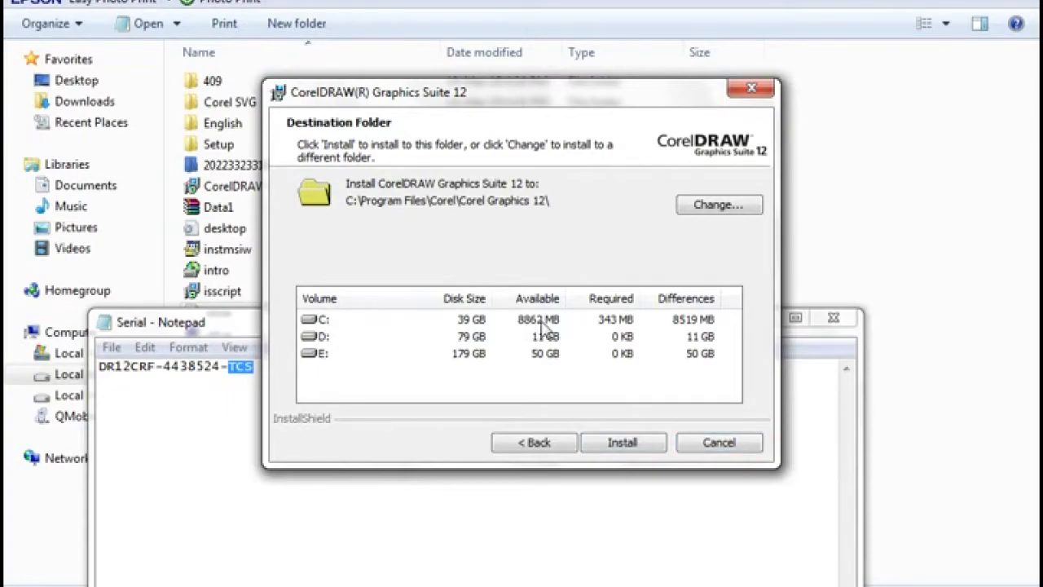
{"action": "left_click", "coordinate": [638, 443]}
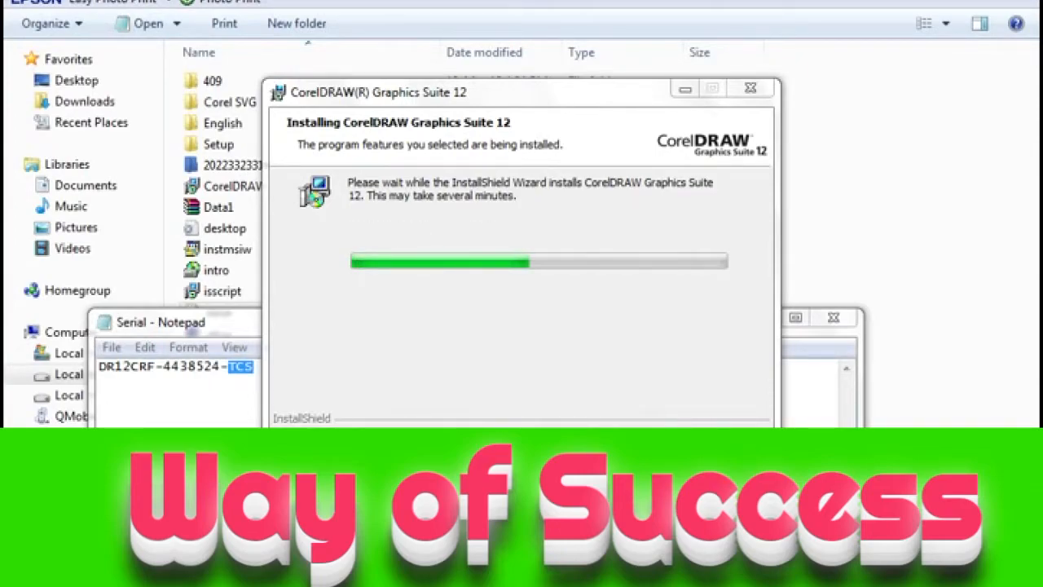
- Close the Serial text file and minimize the setup folder window while the installation runs
{"action": "left_click", "coordinate": [253, 367]}
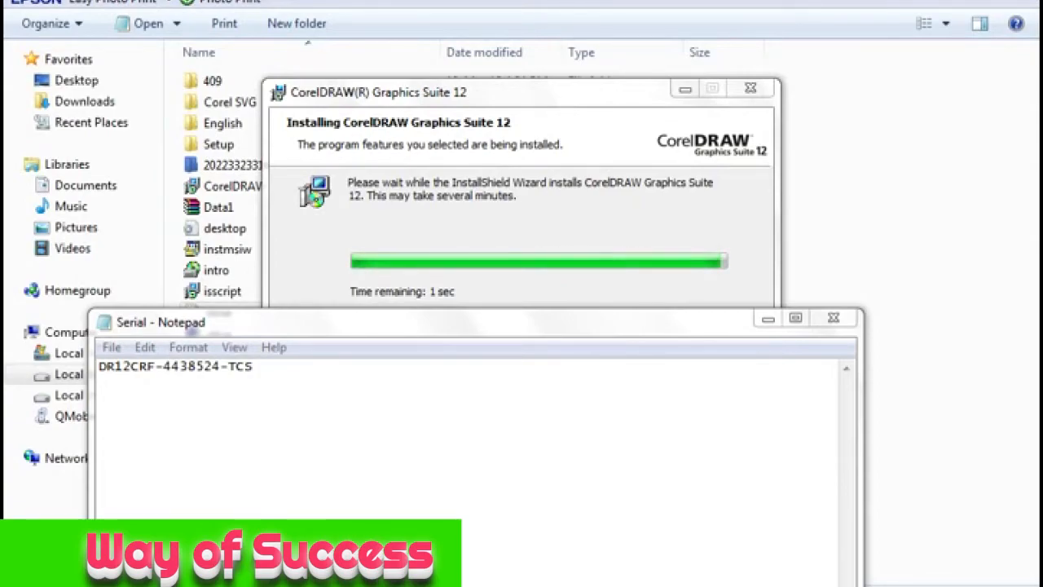
{"action": "left_click", "coordinate": [833, 318]}
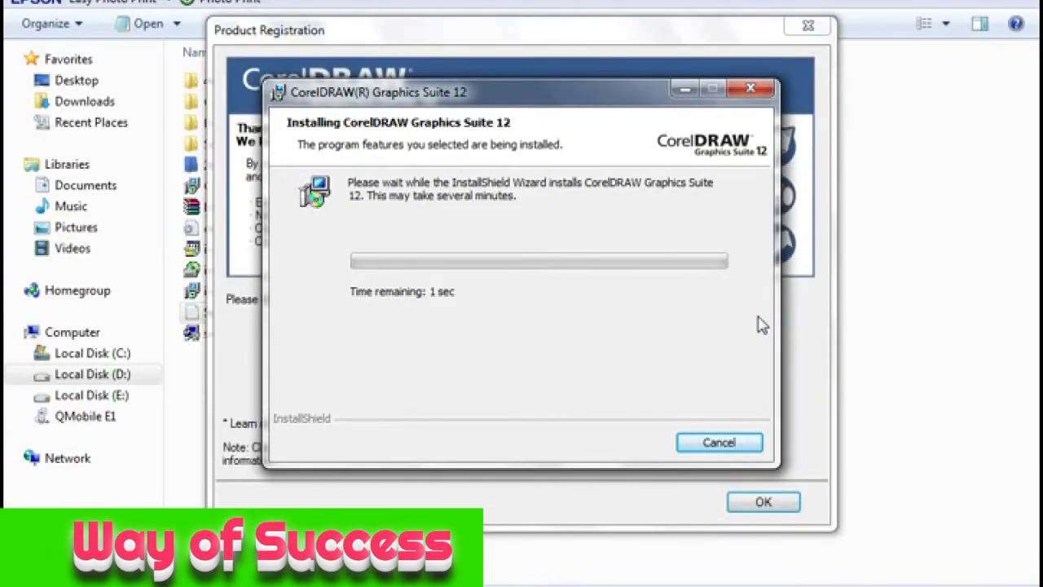
{"action": "left_click", "coordinate": [944, 2]}
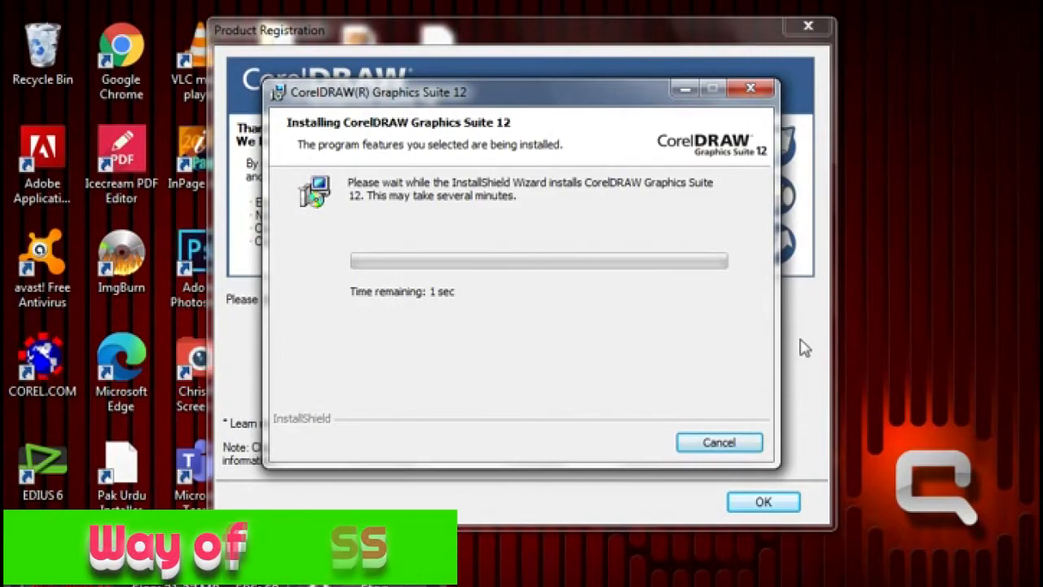
- Choose to register the product later, in 15 days, and finish the installation wizard
{"action": "left_click", "coordinate": [422, 366]}
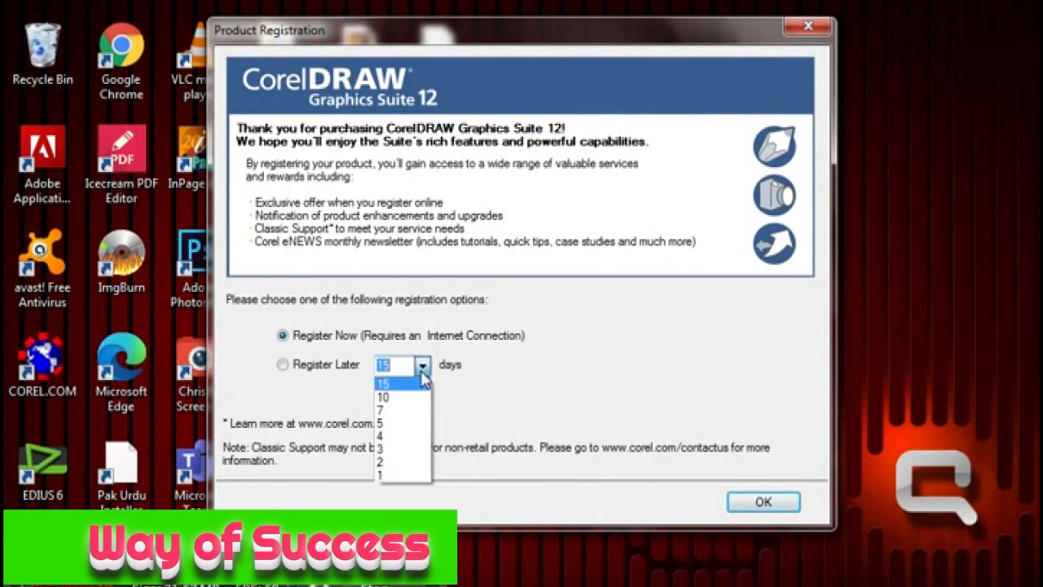
{"action": "left_click", "coordinate": [422, 377]}
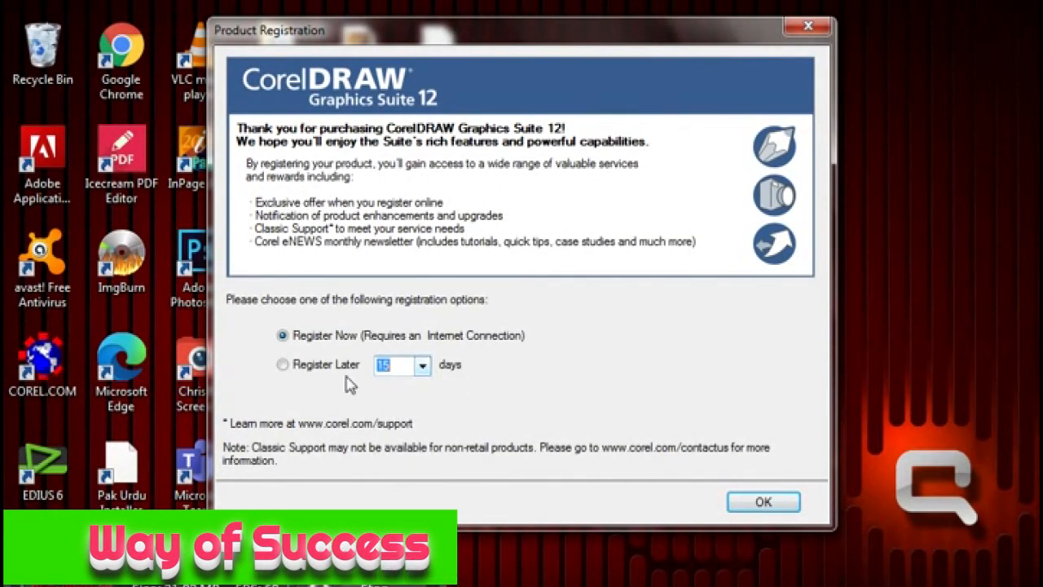
{"action": "left_click", "coordinate": [283, 367]}
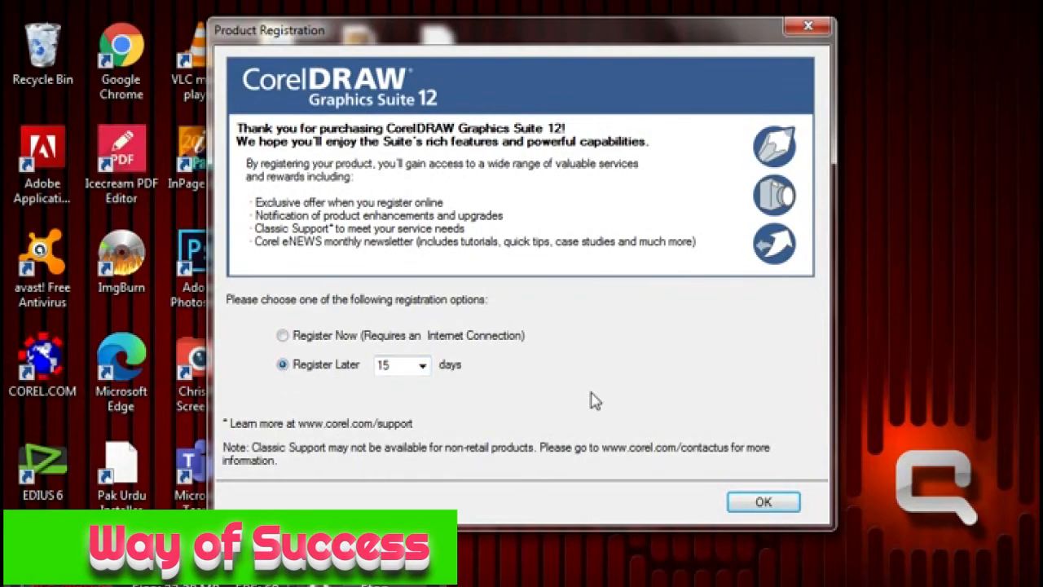
{"action": "left_click", "coordinate": [758, 503]}
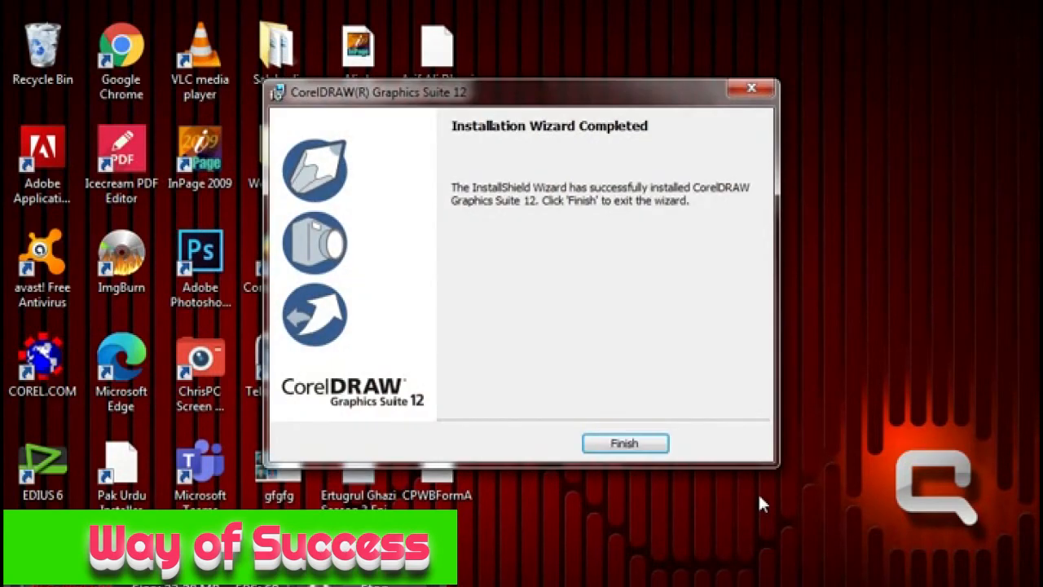
{"action": "left_click", "coordinate": [648, 453]}
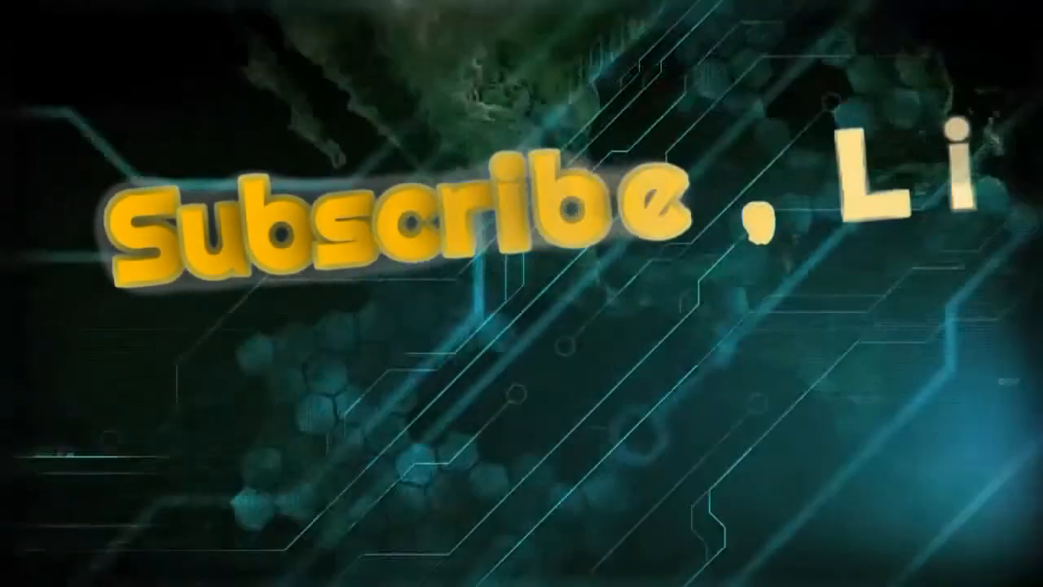